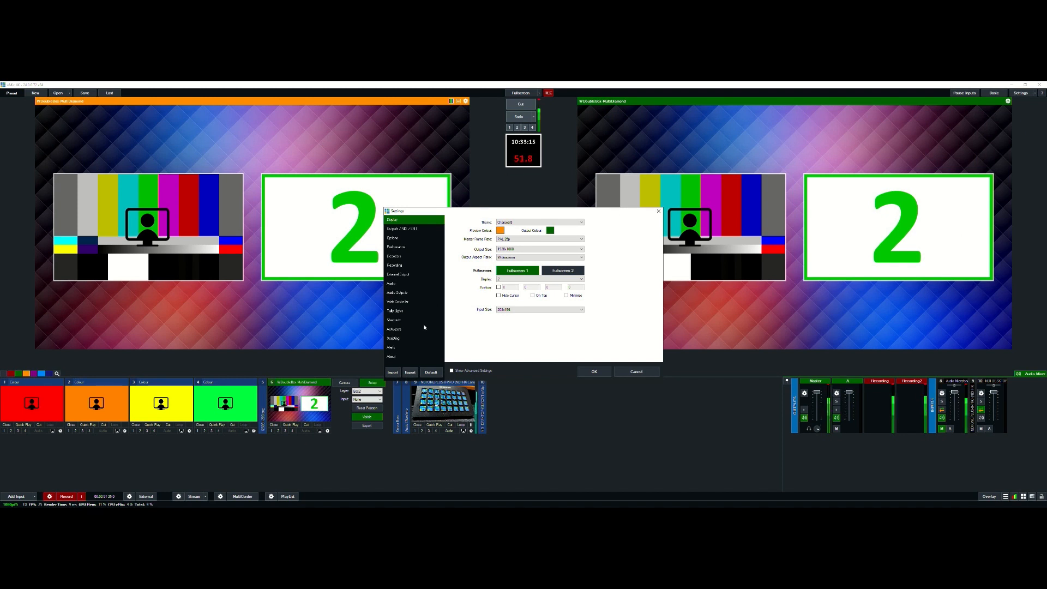
Add a new shortcut in the Shortcuts settings and detect a Stream Deck button as its control.
left_click(428, 321)
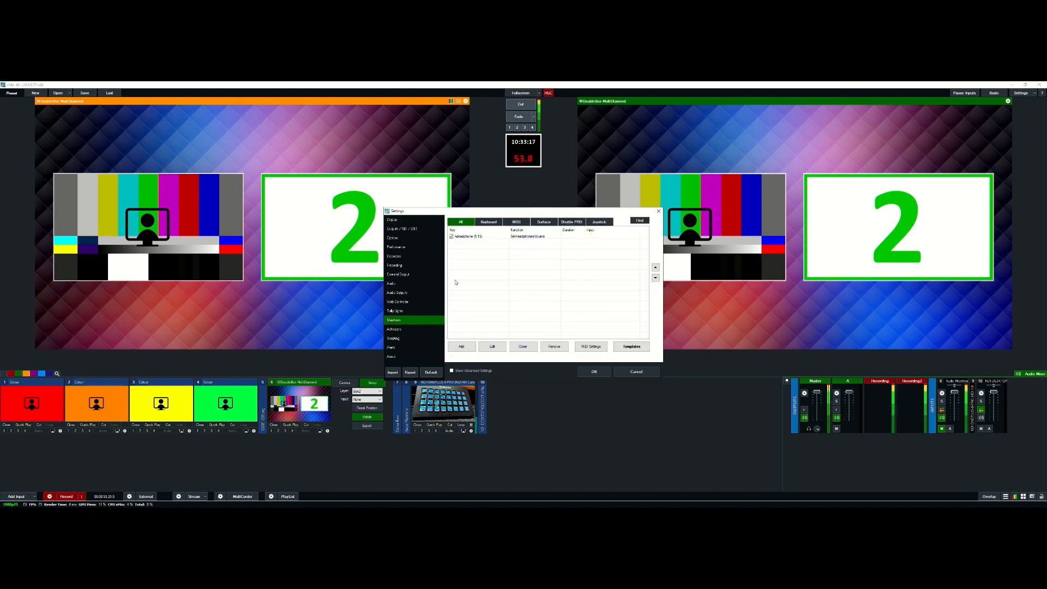
left_click(465, 347)
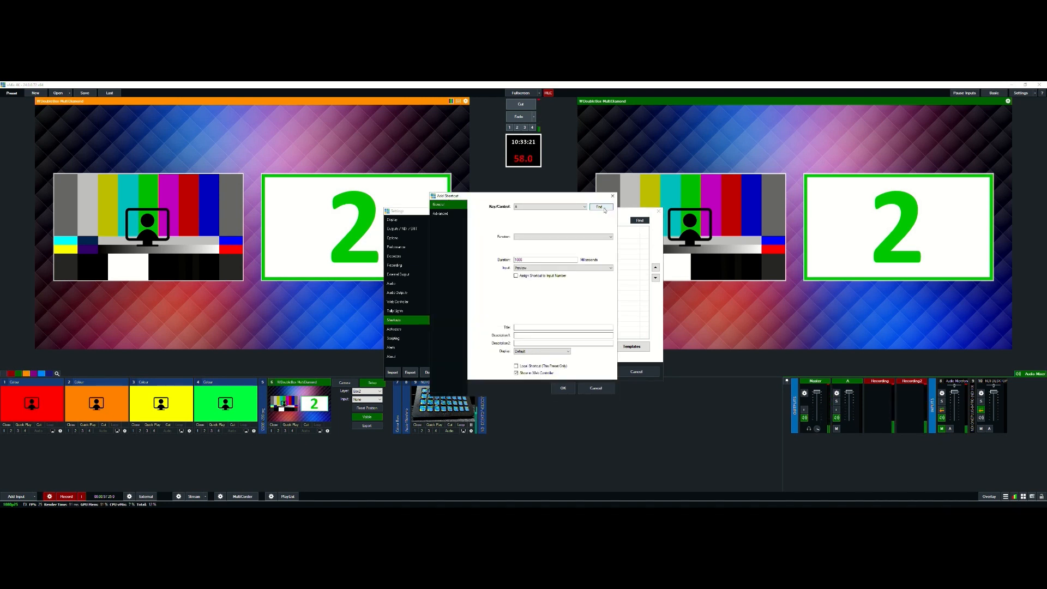
left_click(604, 209)
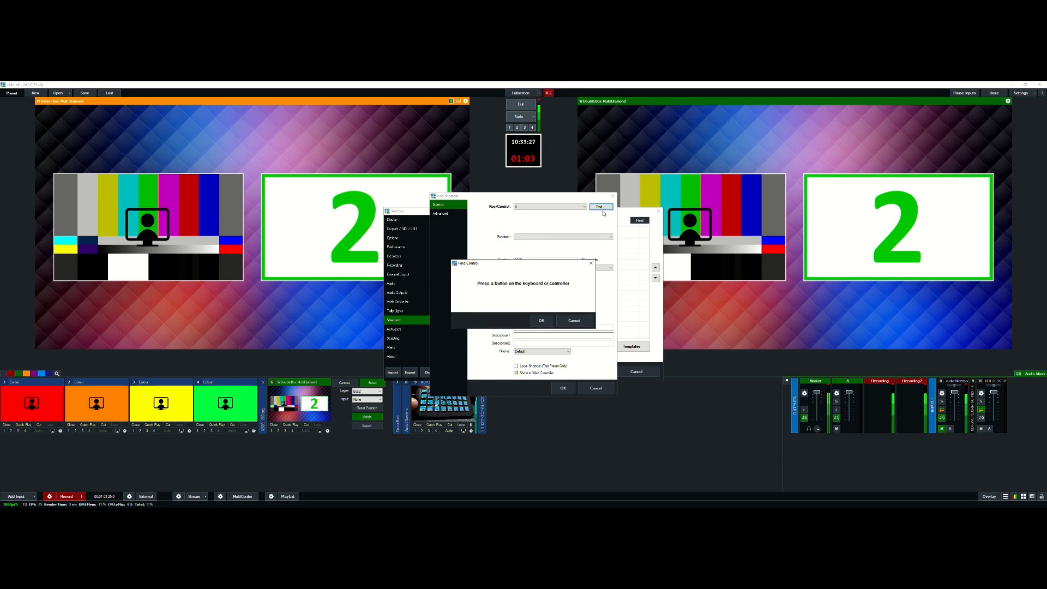
left_click(542, 321)
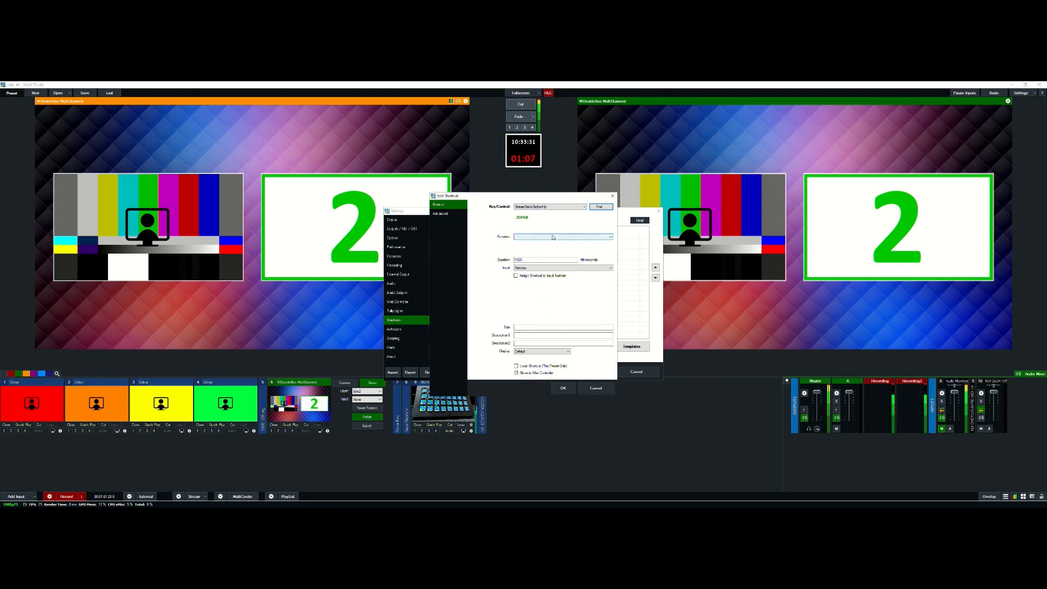
Set the shortcut's function to SetMultiViewOverlay and choose the double-box input 6 as its input.
left_click(577, 237)
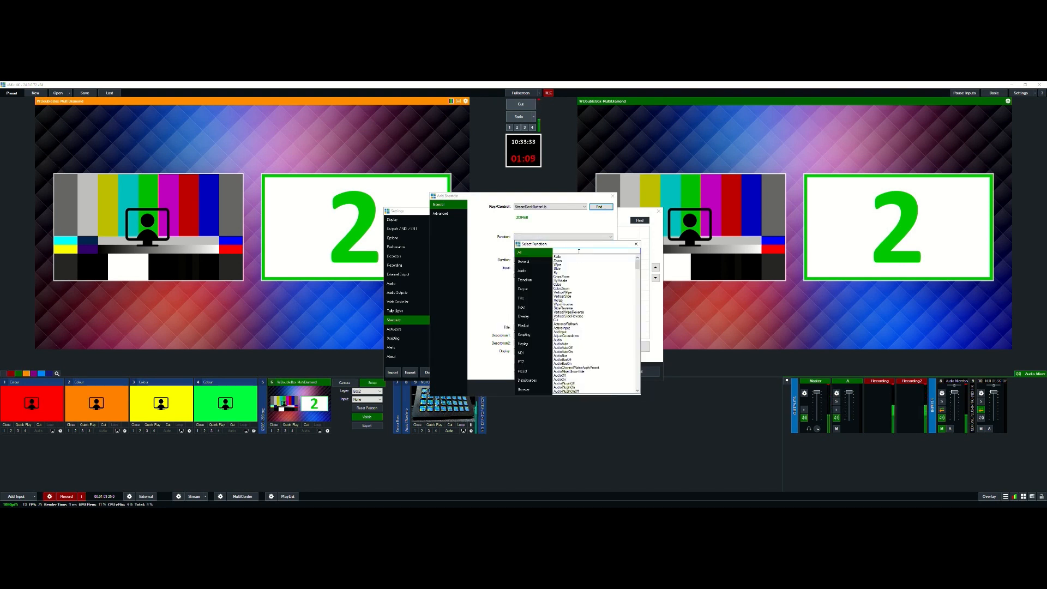
type("mul")
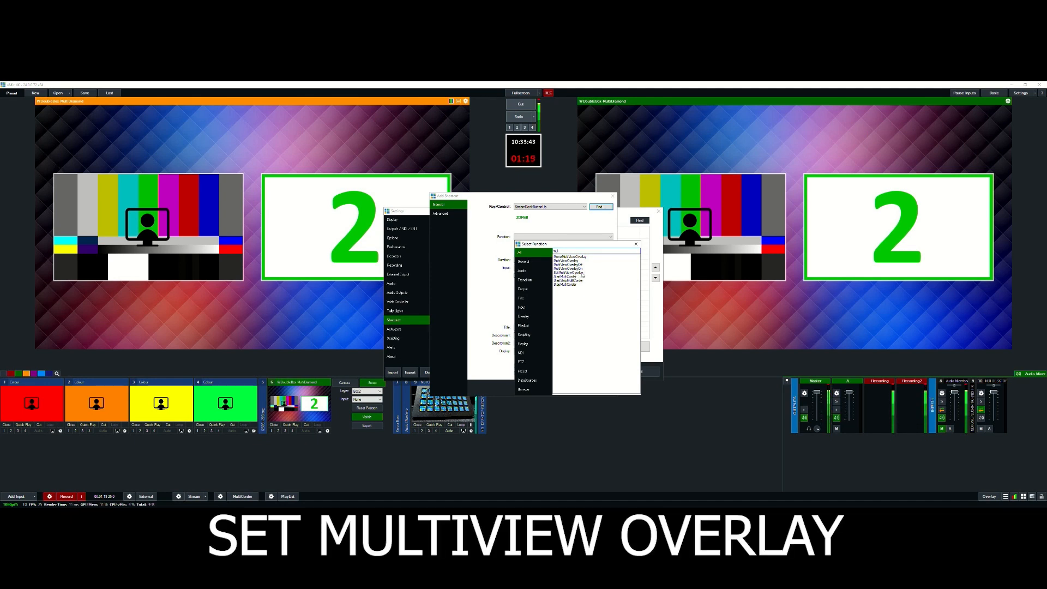
double_click(580, 273)
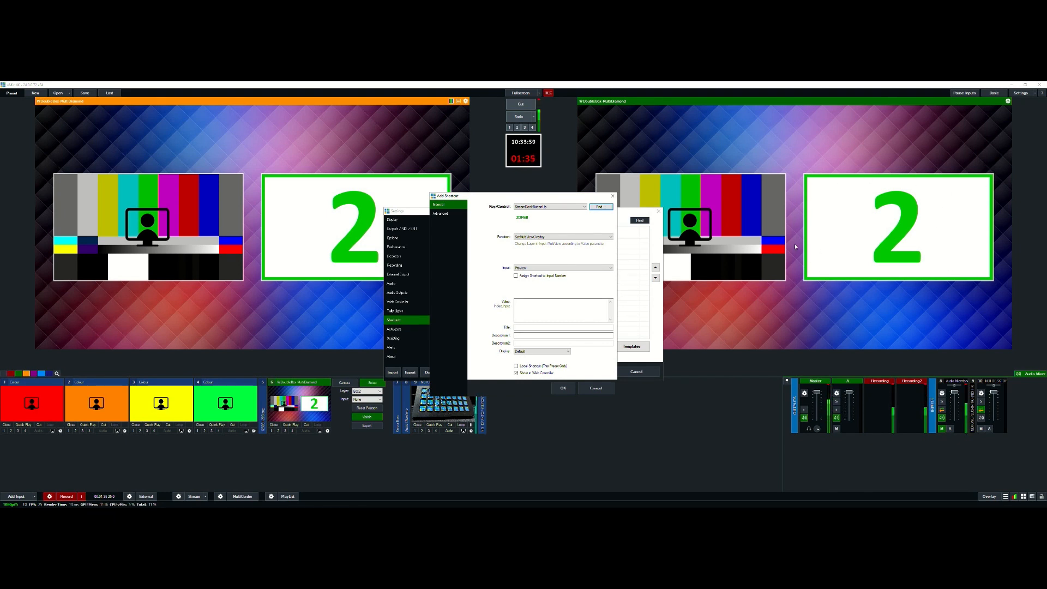
left_click(552, 269)
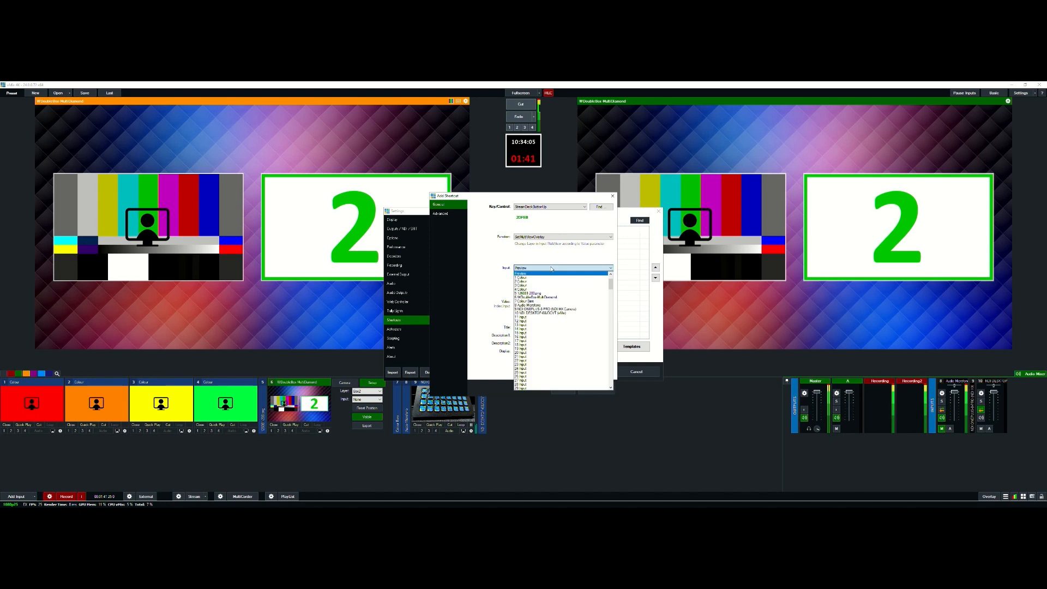
left_click(552, 298)
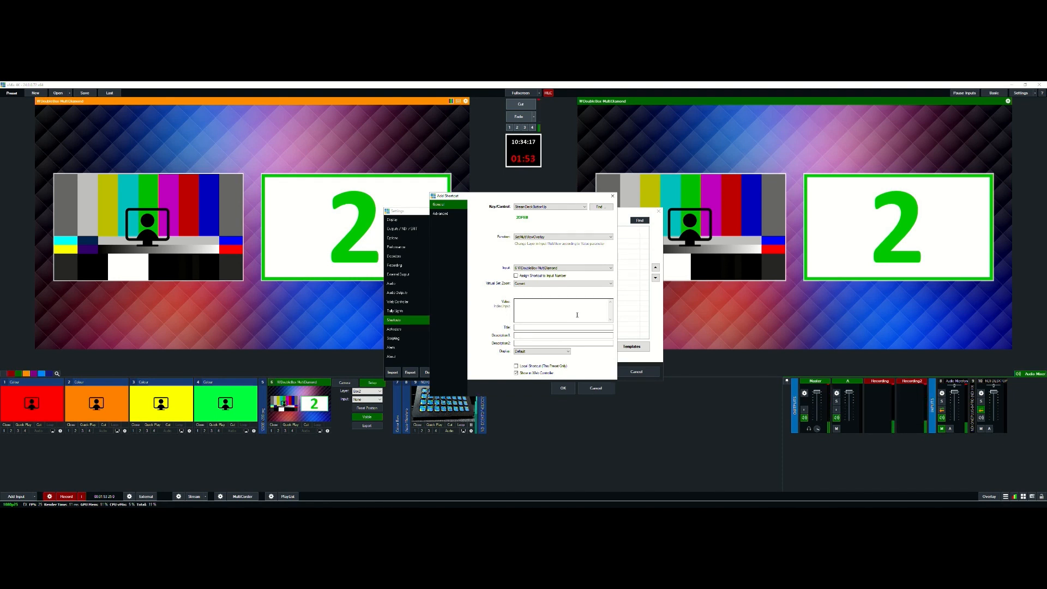
Enter the layer index followed by Dynamic1 as the overlay shortcut's value and save the shortcut.
left_click(530, 302)
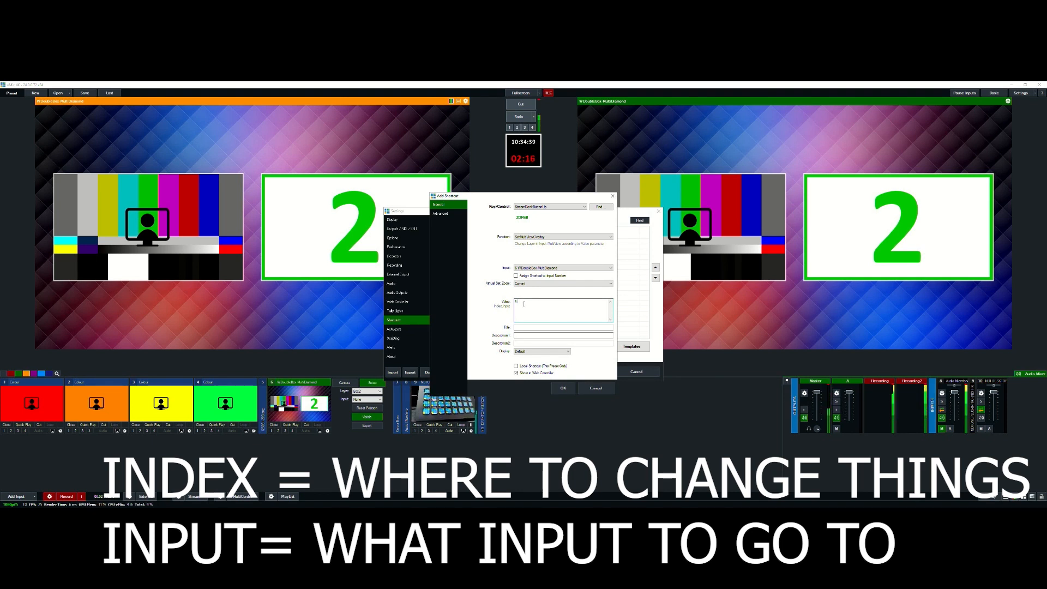
type("Dynamic1")
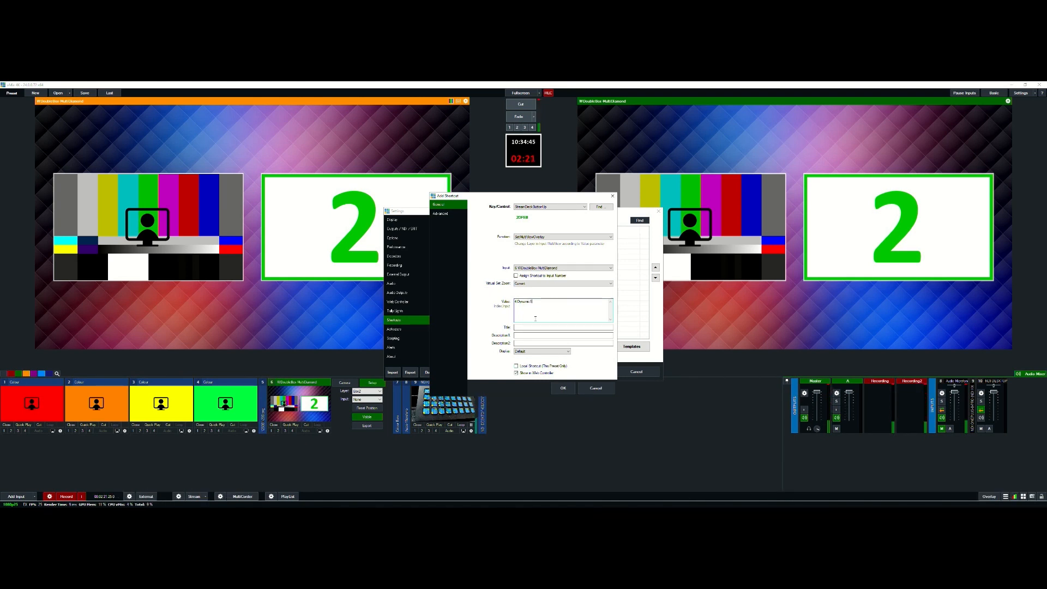
double_click(515, 301)
type("5")
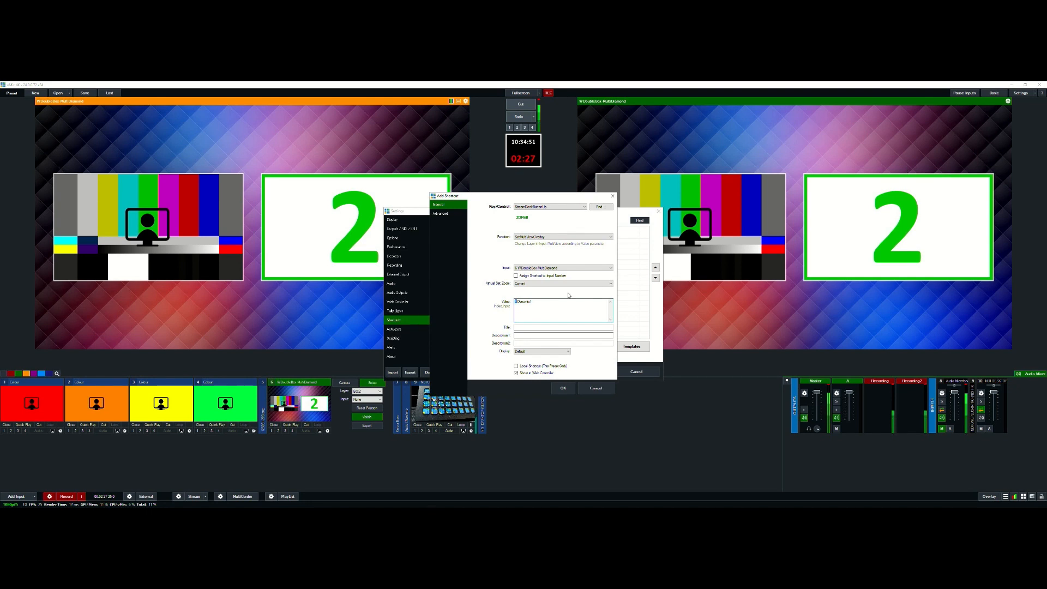
left_click_drag(517, 303, 534, 304)
left_click(562, 388)
Add a second shortcut that uses the SetDynamicInput1 function.
left_click(462, 346)
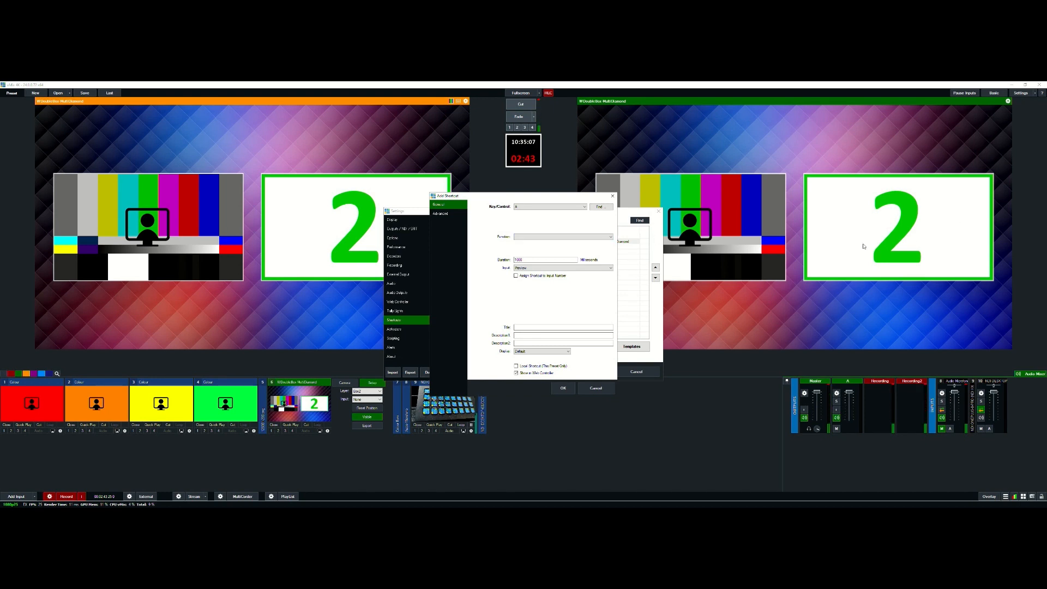
left_click(578, 237)
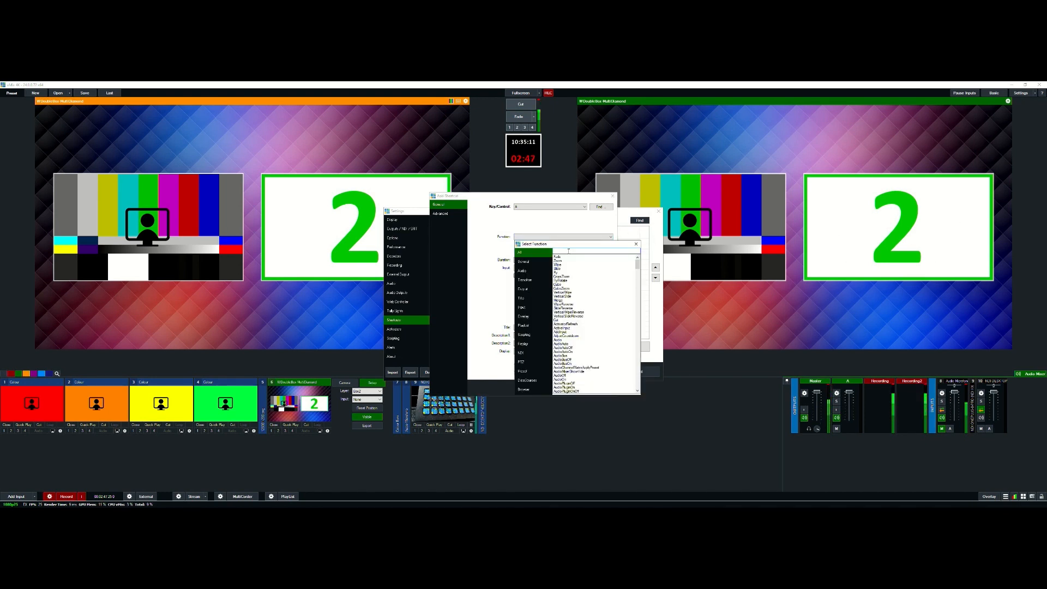
type("dyn")
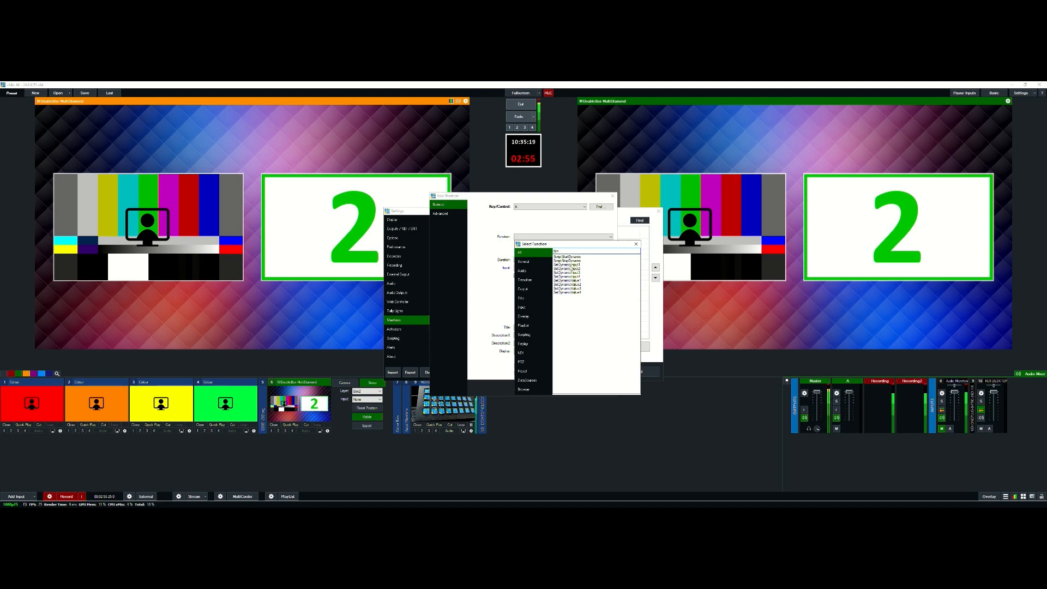
double_click(579, 265)
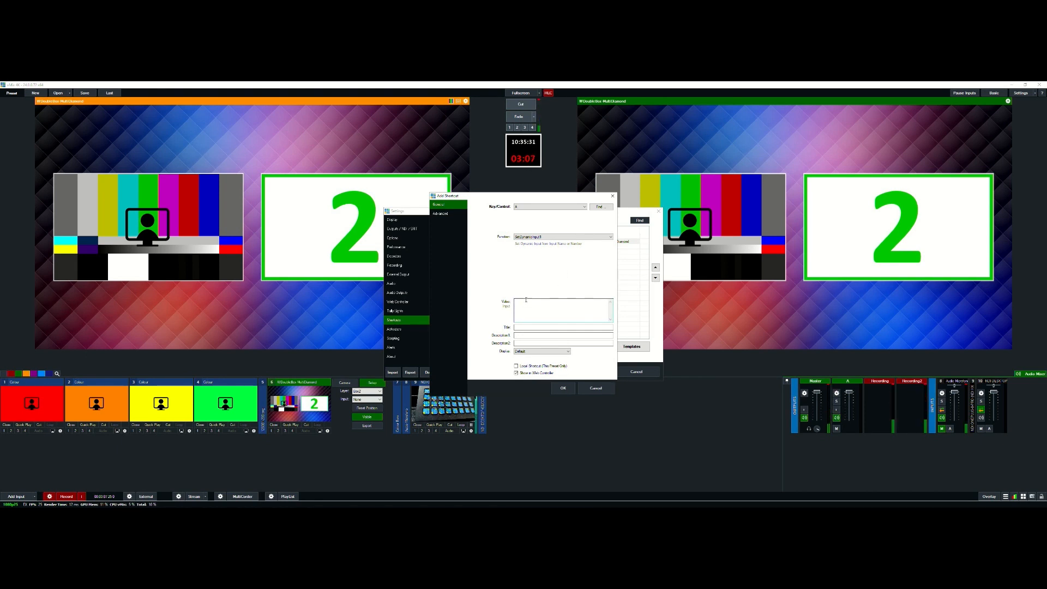
Detect a Stream Deck button for the SetDynamicInput1 shortcut, set its value to 1 and save it.
left_click(605, 207)
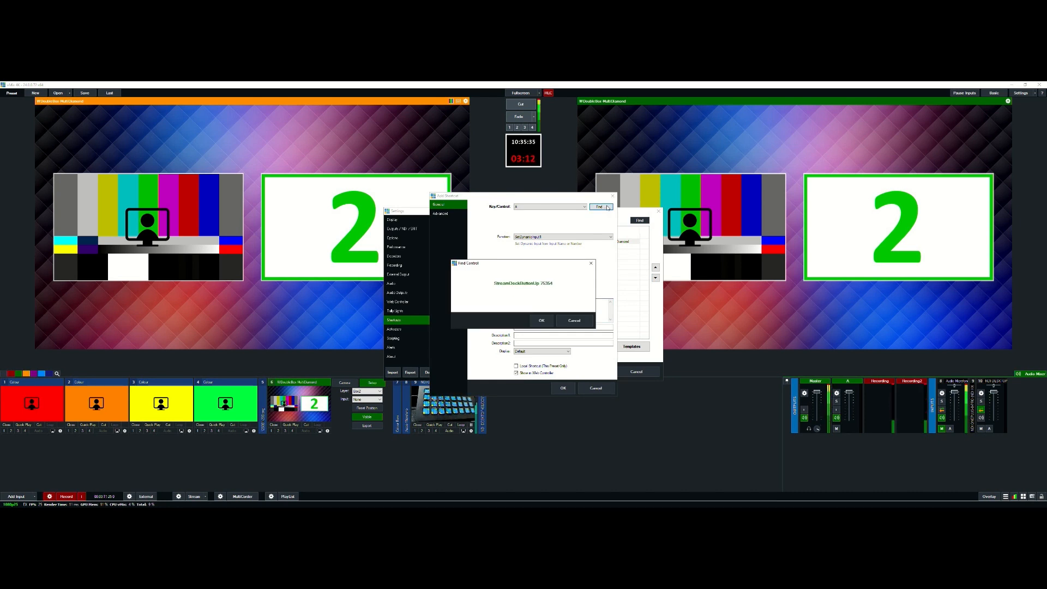
left_click(541, 321)
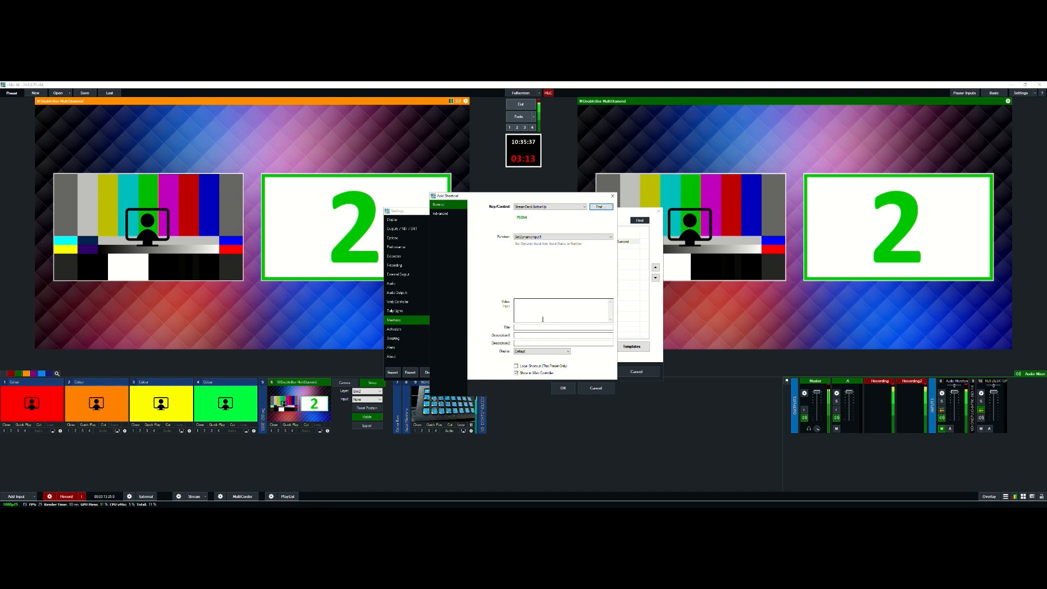
left_click(532, 309)
type("1")
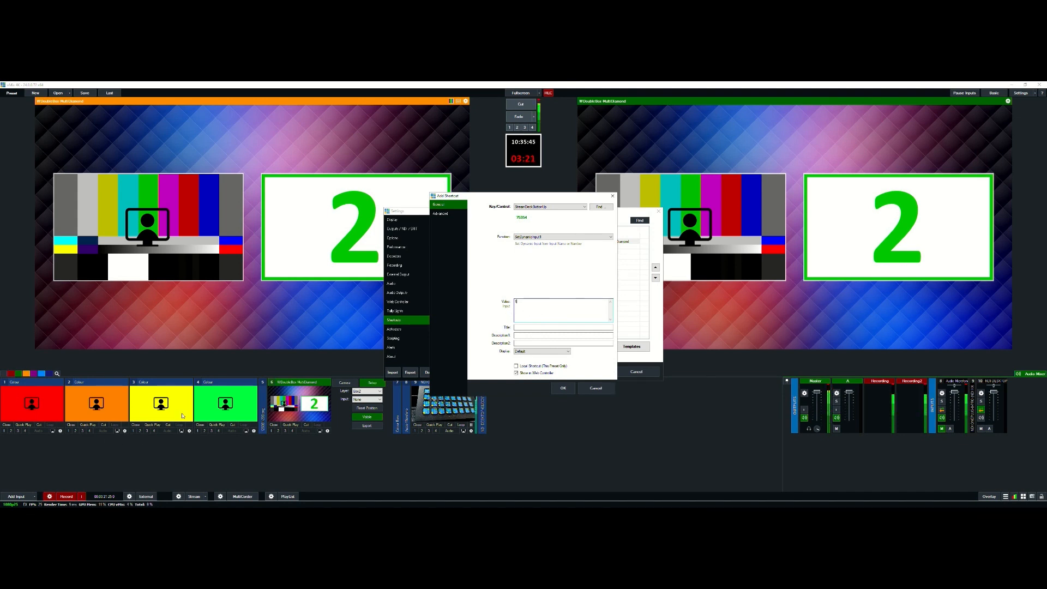
left_click(561, 389)
Clone the SetDynamicInput1 shortcut three times.
left_click(531, 246)
left_click(525, 345)
left_click(529, 346)
left_click(530, 346)
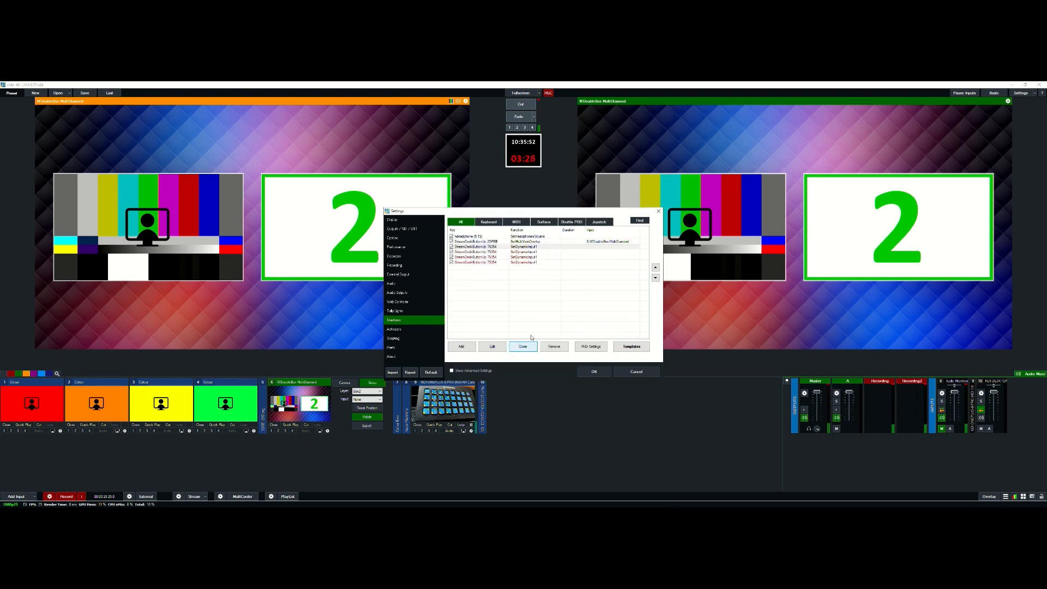
Assign a different Stream Deck button to the first cloned shortcut, edit its input value and save it.
double_click(531, 251)
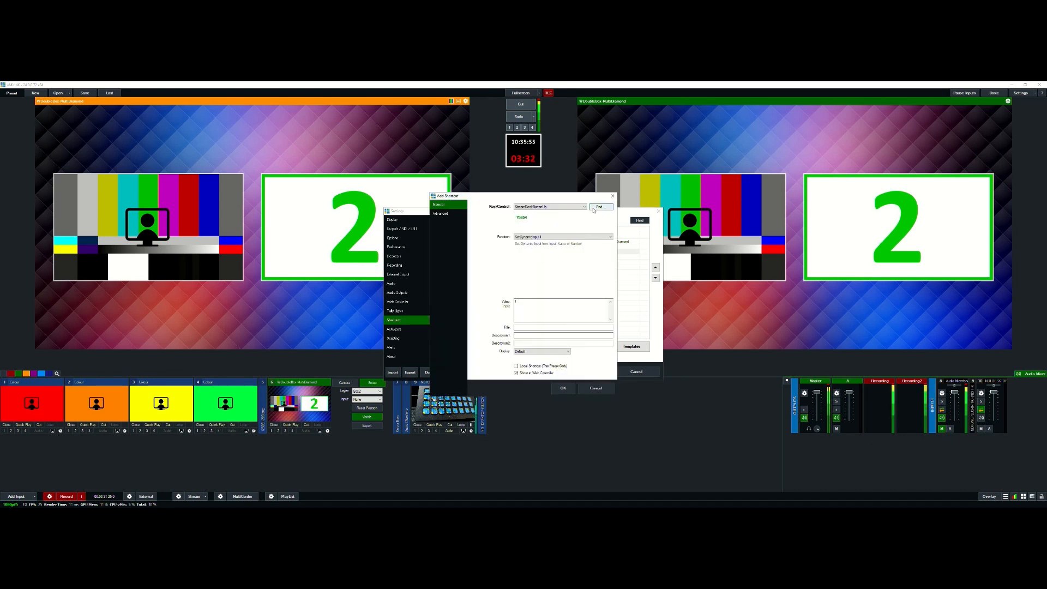
left_click(600, 208)
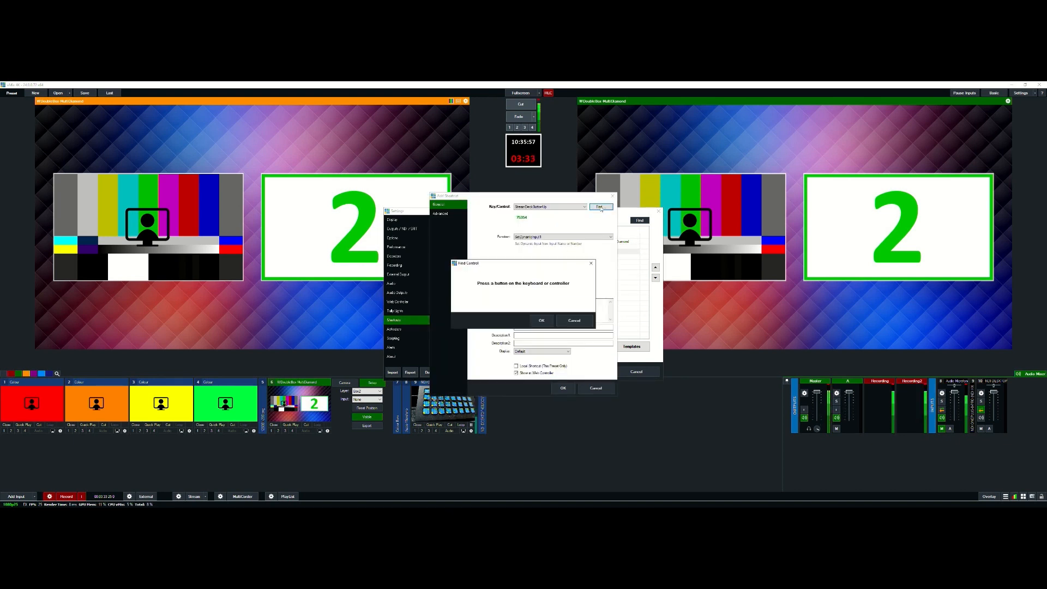
left_click(541, 320)
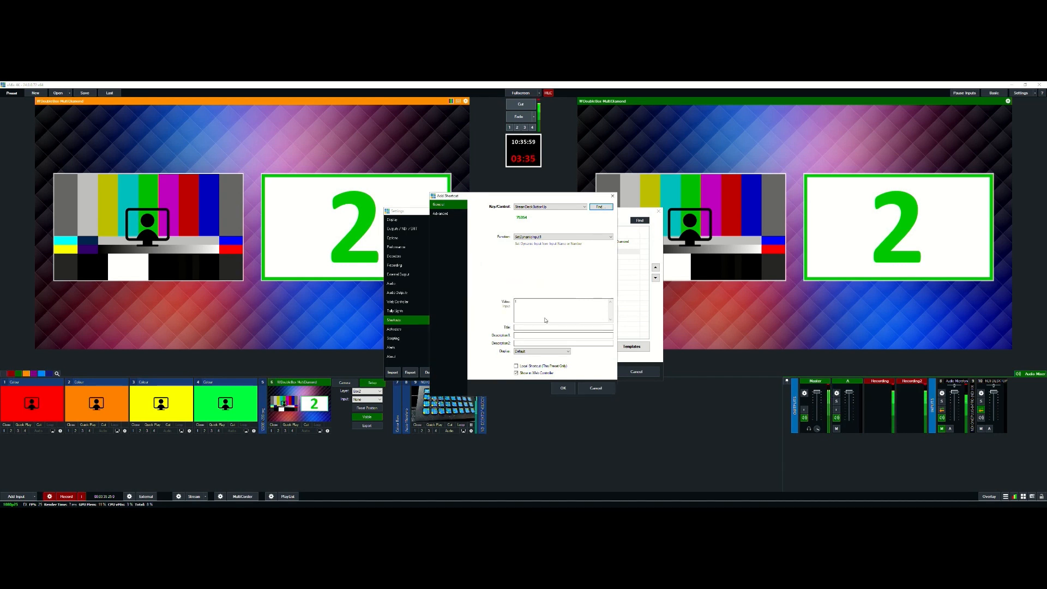
left_click(528, 301)
left_click(563, 388)
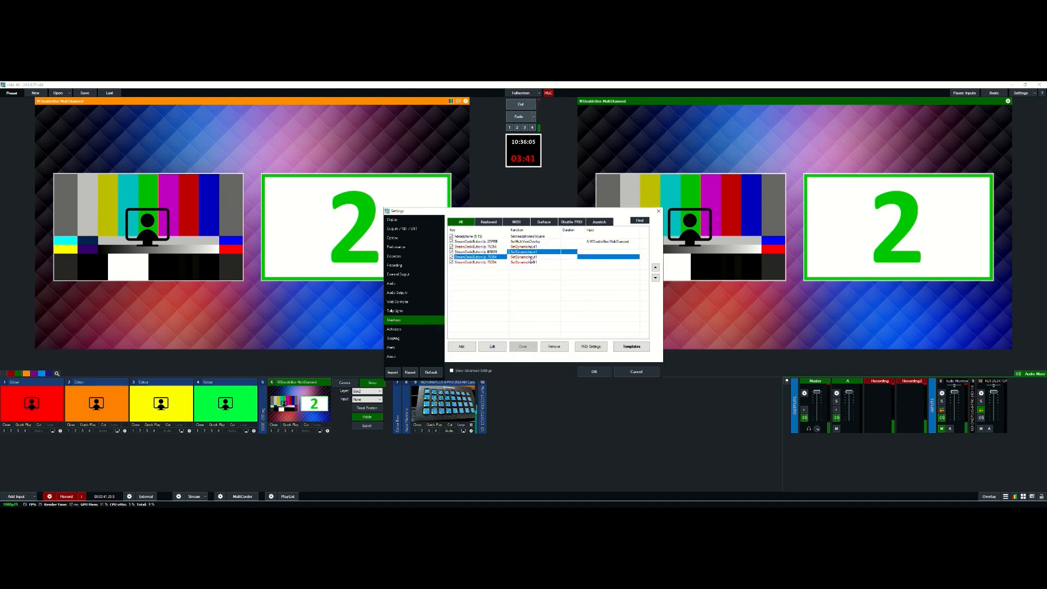
Assign a different Stream Deck button to the second cloned SetDynamicInput1 shortcut and save it.
double_click(531, 258)
left_click(602, 208)
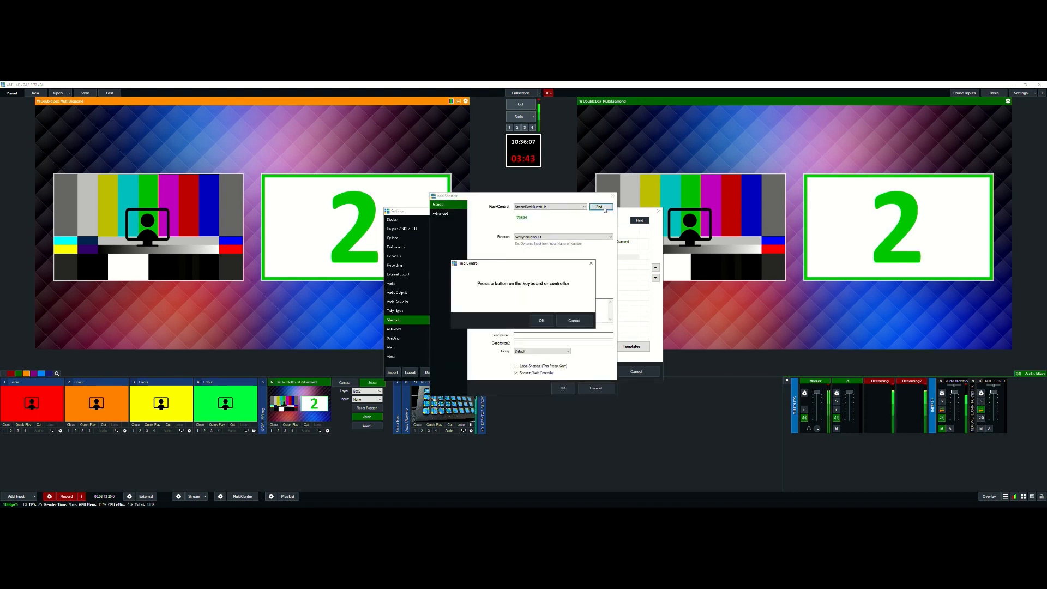
left_click(541, 319)
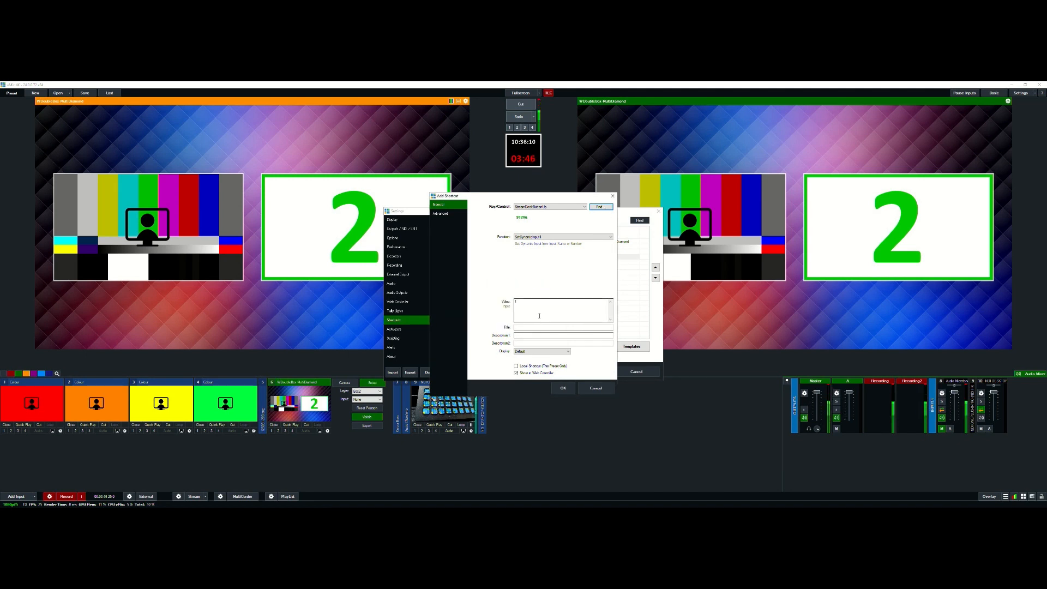
left_click(563, 388)
Assign another Stream Deck button to the third cloned shortcut, set its value to 4 and save it.
double_click(546, 261)
left_click(600, 207)
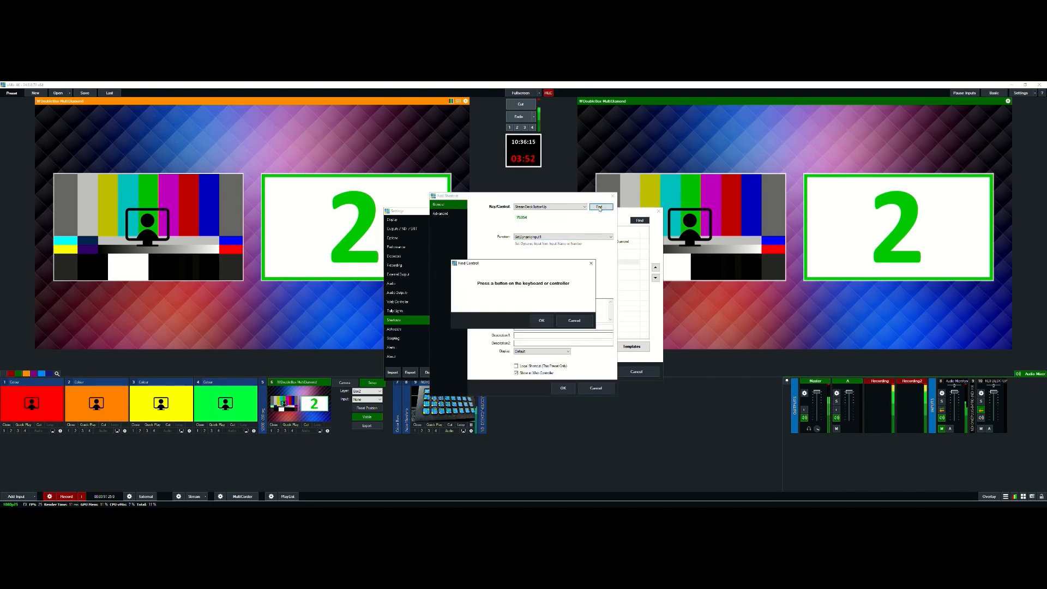
left_click(541, 321)
left_click(514, 303)
type("4")
left_click(563, 387)
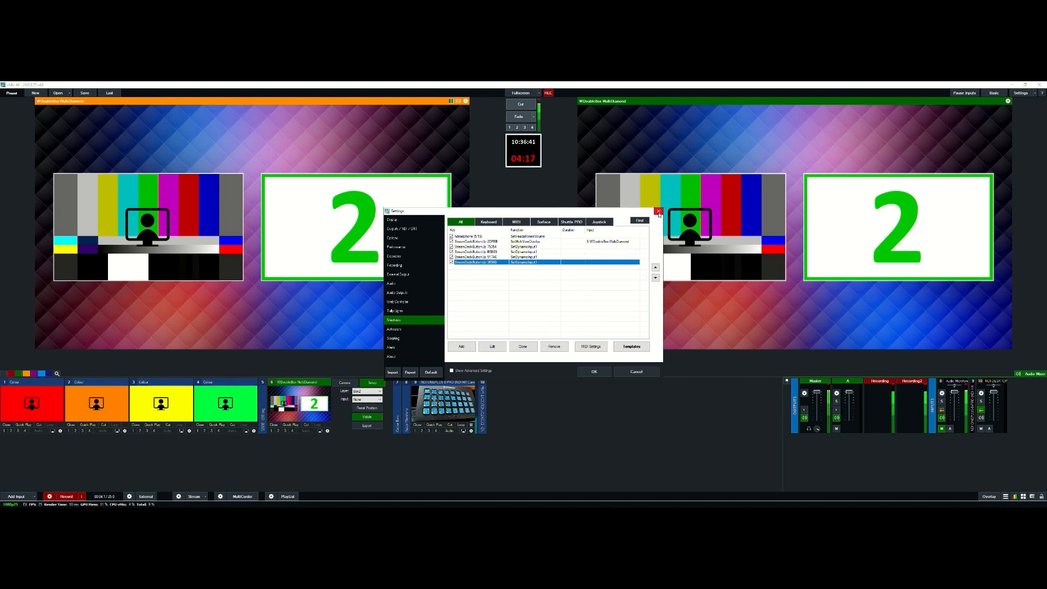
Save the settings and show the Stream Deck camera, input 9, on overlay 1.
left_click(596, 373)
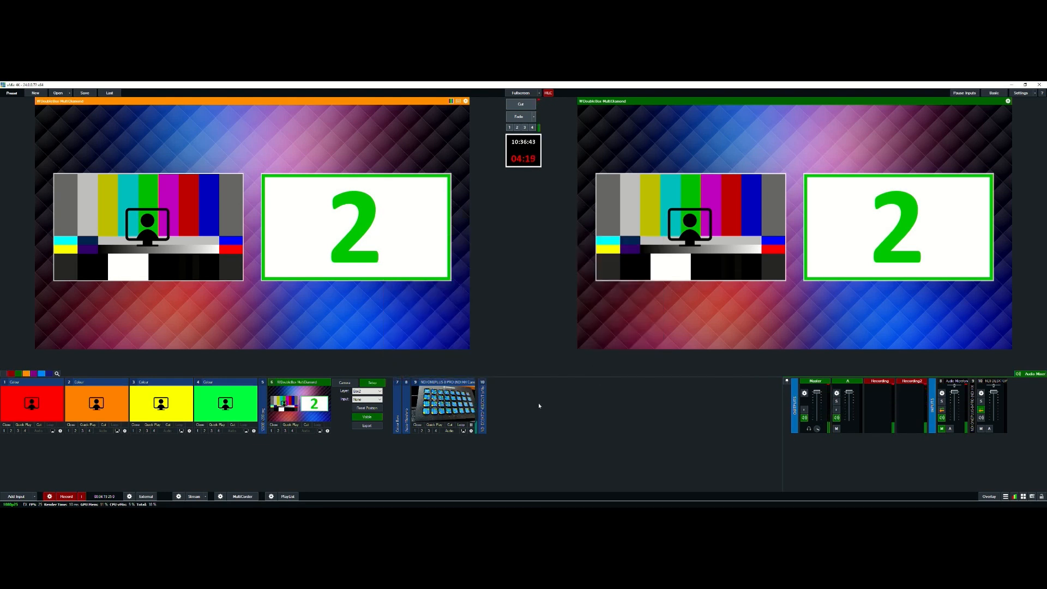
left_click(416, 431)
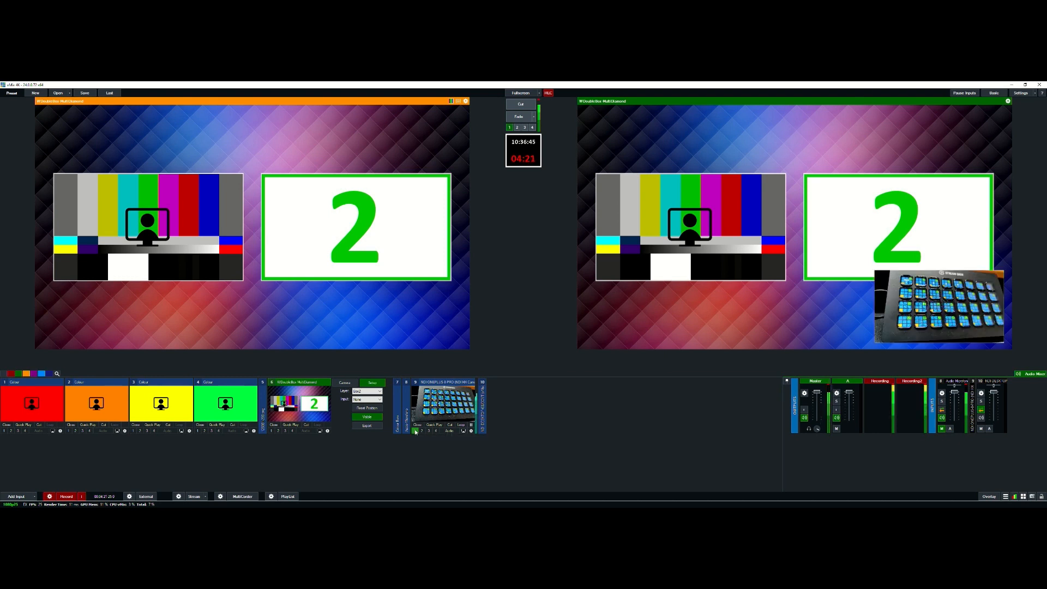